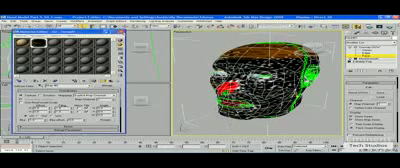
# Close the Material Editor, leaving the head with its red, green and brown material
pyautogui.press('m')
# Reset 3ds Max to an empty scene, answering the save and reset prompts
pyautogui.click(8, 8)
pyautogui.click(15, 15)
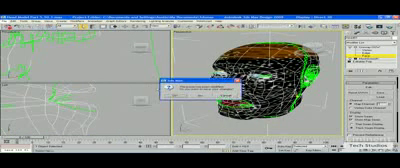
pyautogui.click(226, 92)
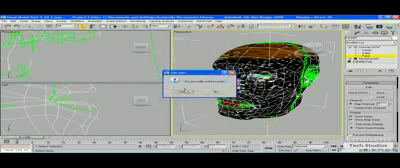
pyautogui.click(183, 91)
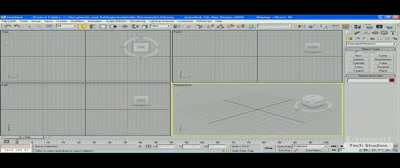
# Browse into the scenes folder and open the husky .max file
pyautogui.click(8, 9)
pyautogui.click(15, 38)
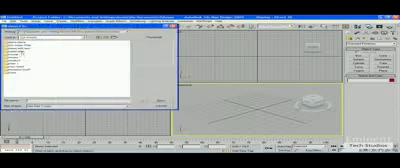
pyautogui.doubleClick(14, 58)
pyautogui.doubleClick(14, 45)
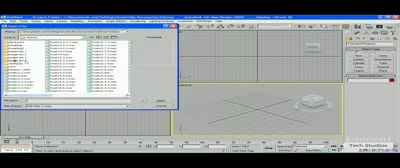
pyautogui.doubleClick(14, 45)
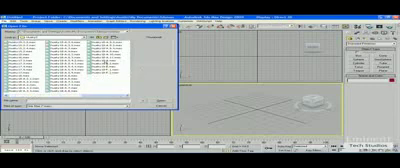
pyautogui.click(100, 58)
pyautogui.click(100, 66)
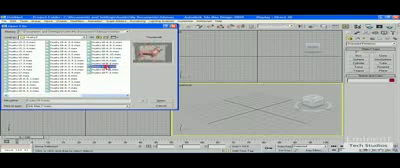
pyautogui.click(100, 58)
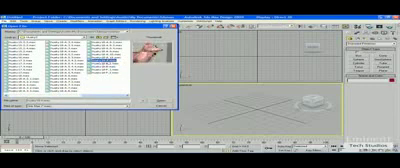
pyautogui.click(103, 56)
pyautogui.click(103, 61)
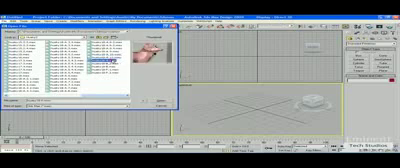
pyautogui.doubleClick(103, 61)
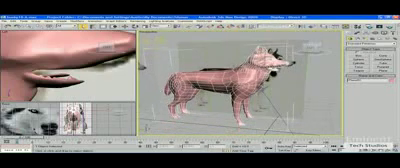
# Bring up the Material Editor and its material type list for the husky
pyautogui.press('m')
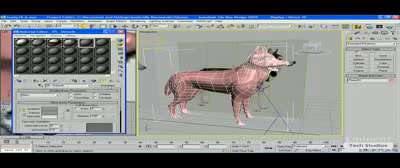
pyautogui.click(100, 67)
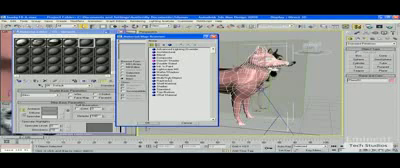
# Replace the husky's Standard material with a Multi/Sub-Object material
pyautogui.click(165, 75)
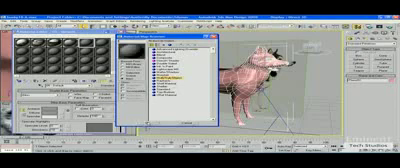
pyautogui.doubleClick(165, 75)
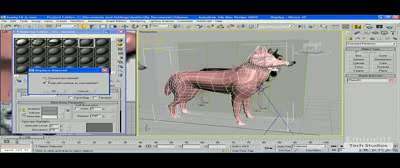
pyautogui.click(48, 93)
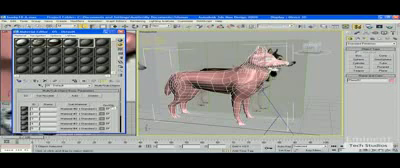
pyautogui.scroll(-2, 75, 110)
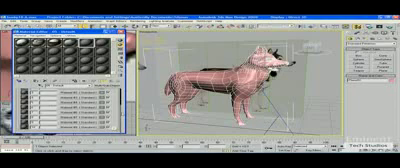
pyautogui.scroll(2, 85, 110)
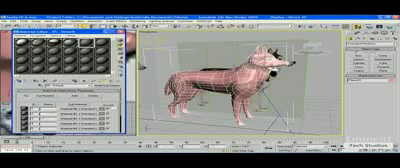
pyautogui.click(97, 104)
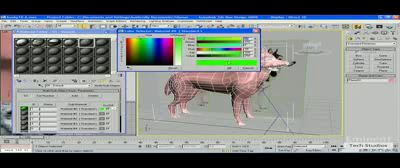
# Give one sub-material of the Multi/Sub-Object material a yellow colour
pyautogui.click(60, 14)
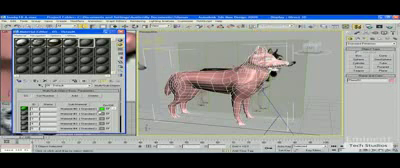
pyautogui.click(31, 35)
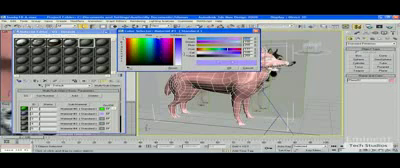
pyautogui.click(60, 14)
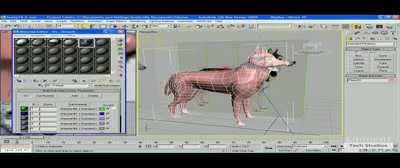
pyautogui.click(32, 37)
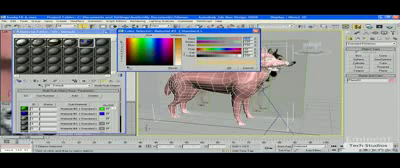
pyautogui.click(165, 45)
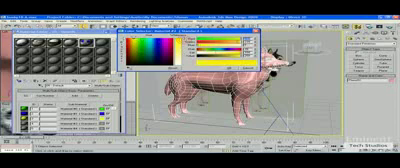
pyautogui.click(60, 14)
# Set another sub-material's colour to red and close the Color Selector
pyautogui.click(32, 37)
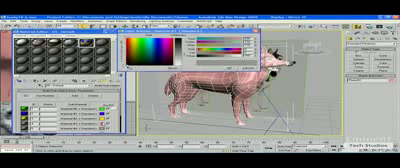
pyautogui.click(160, 50)
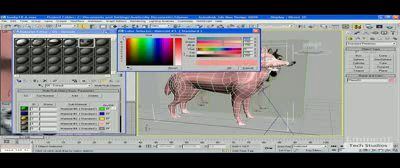
pyautogui.click(135, 50)
pyautogui.click(60, 14)
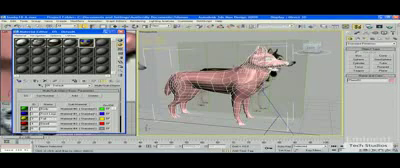
pyautogui.scroll(2, 270, 65)
pyautogui.scroll(2, 270, 65)
pyautogui.scroll(2, 270, 65)
pyautogui.scroll(3, 270, 65)
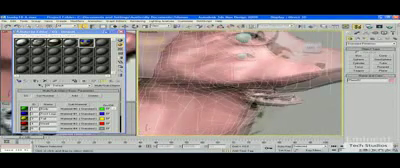
pyautogui.scroll(3, 240, 80)
pyautogui.moveTo(240, 80)
pyautogui.keyDown('alt'); pyautogui.mouseDown(button='middle')
pyautogui.moveTo(180, 65)
pyautogui.moveTo(200, 70)
pyautogui.moveTo(220, 85)
pyautogui.moveTo(265, 95)
pyautogui.moveTo(295, 95)
pyautogui.mouseUp(button='middle'); pyautogui.keyUp('alt')
pyautogui.scroll(-5, 240, 85)
pyautogui.keyDown('alt'); pyautogui.moveTo(240, 85); pyautogui.dragTo(245, 85, button='middle'); pyautogui.keyUp('alt')
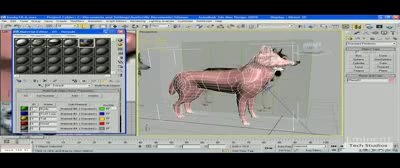
pyautogui.keyDown('alt'); pyautogui.moveTo(230, 90); pyautogui.dragTo(215, 90, button='middle'); pyautogui.keyUp('alt')
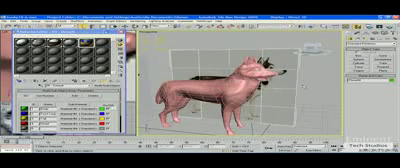
pyautogui.rightClick(286, 74)
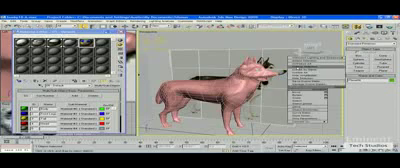
pyautogui.click(292, 80)
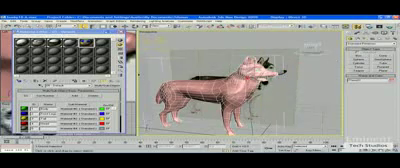
# Orbit to look down on the dog, then switch to a flat side view
pyautogui.keyDown('alt'); pyautogui.moveTo(240, 80); pyautogui.dragTo(275, 85, button='middle'); pyautogui.keyUp('alt')
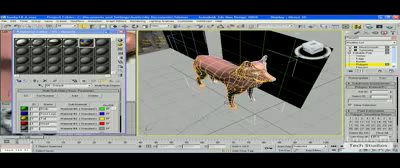
pyautogui.click(316, 49)
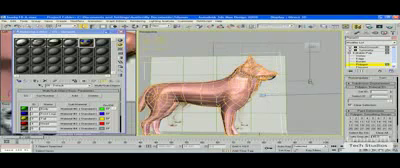
# Select the dog's head and neck polygons in side view for the red sub-material
pyautogui.click(262, 70)
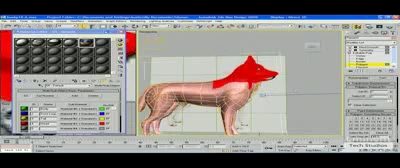
pyautogui.click(67, 25)
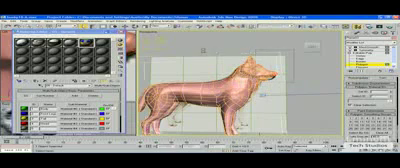
pyautogui.click(80, 22)
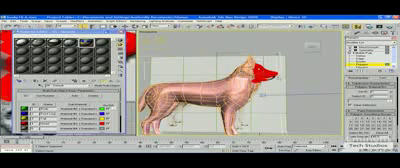
pyautogui.click(75, 22)
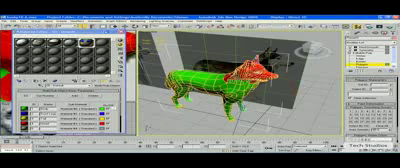
pyautogui.click(318, 46)
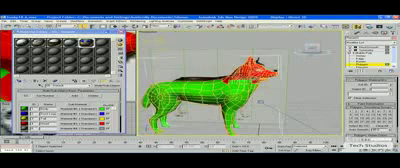
pyautogui.moveTo(318, 46); pyautogui.dragTo(300, 47)
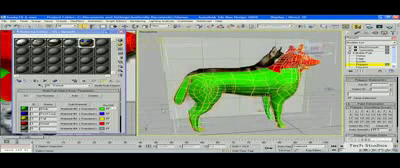
# Select the tail polygons and give them the yellow sub-material's ID
pyautogui.click(57, 27)
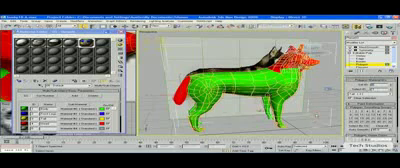
pyautogui.click(58, 29)
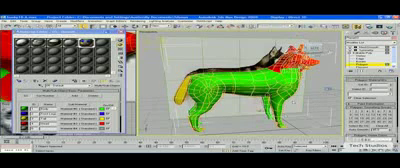
pyautogui.keyDown('alt'); pyautogui.moveTo(318, 47); pyautogui.dragTo(325, 45, button='middle'); pyautogui.keyUp('alt')
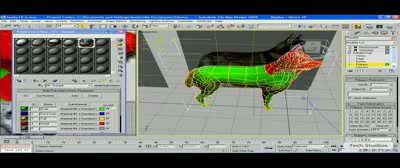
# From a side view, select the leg polygons and give them the blue sub-material's ID
pyautogui.click(314, 46)
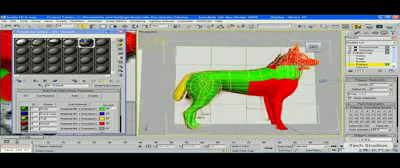
pyautogui.click(312, 46)
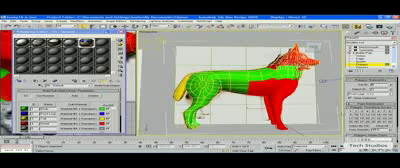
pyautogui.click(85, 33)
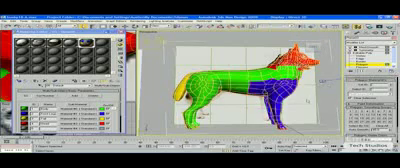
pyautogui.scroll(5, 240, 90)
pyautogui.scroll(-1, 240, 85)
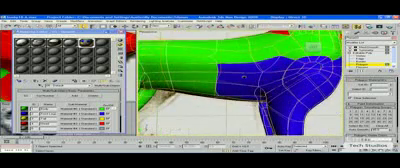
pyautogui.scroll(-2, 240, 85)
pyautogui.scroll(-3, 240, 85)
pyautogui.scroll(-1, 240, 85)
pyautogui.keyDown('alt'); pyautogui.moveTo(260, 80); pyautogui.dragTo(287, 77, button='middle'); pyautogui.keyUp('alt')
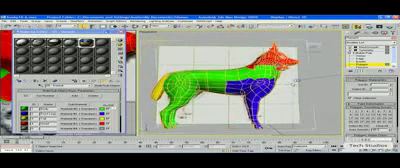
pyautogui.click(84, 31)
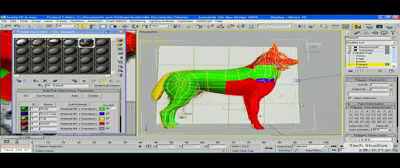
# Reselect the body and leg polygons and apply the Multi/Sub-Object material to the dog
pyautogui.click(80, 33)
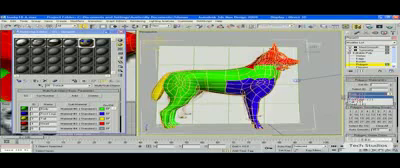
pyautogui.click(81, 33)
pyautogui.moveTo(230, 90)
pyautogui.keyDown('alt'); pyautogui.mouseDown(button='middle')
pyautogui.moveTo(230, 60)
pyautogui.moveTo(230, 85)
pyautogui.moveTo(240, 95)
pyautogui.moveTo(255, 85)
pyautogui.moveTo(315, 90)
pyautogui.mouseUp(button='middle'); pyautogui.keyUp('alt')
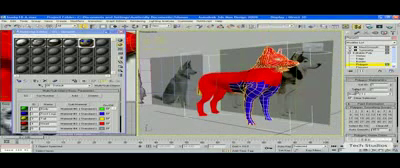
pyautogui.click(112, 30)
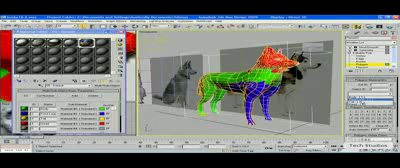
pyautogui.click(120, 33)
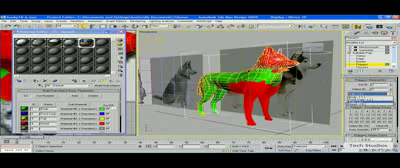
pyautogui.click(116, 32)
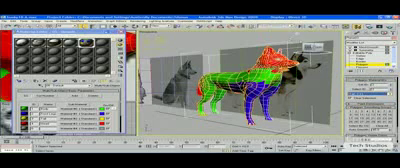
pyautogui.keyDown('alt'); pyautogui.moveTo(240, 90); pyautogui.dragTo(290, 90, button='middle'); pyautogui.keyUp('alt')
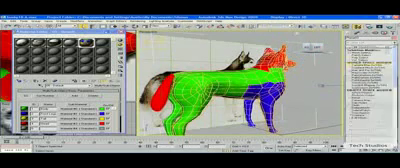
# Add an Unwrap UVW modifier to the dog and enter face sub-object level
pyautogui.click(372, 36)
pyautogui.scroll(-5, 365, 100)
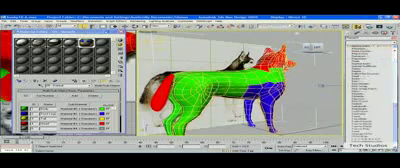
pyautogui.scroll(-3, 365, 110)
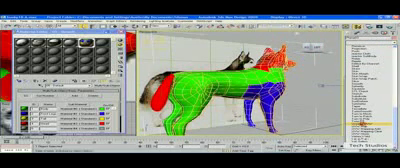
pyautogui.click(366, 128)
pyautogui.press('4')
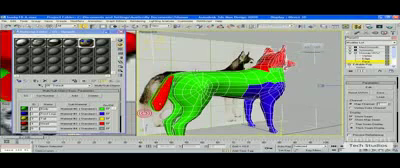
# Select the tail polygons and bring up their UV layout for editing
pyautogui.click(158, 95)
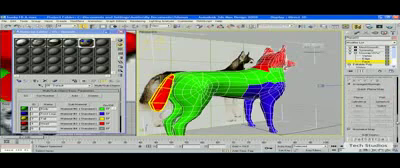
pyautogui.scroll(-3, 370, 110)
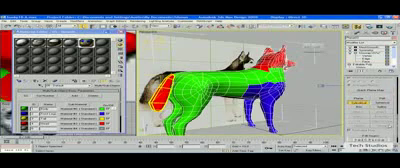
pyautogui.press('4')
pyautogui.click(381, 126)
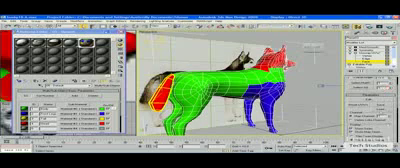
pyautogui.click(88, 42)
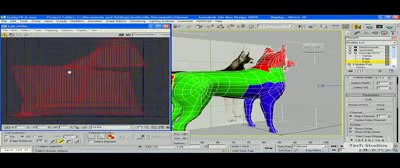
pyautogui.scroll(-2, 68, 67)
pyautogui.scroll(2, 150, 84)
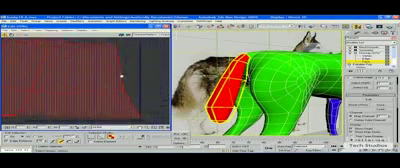
pyautogui.scroll(-5, 122, 76)
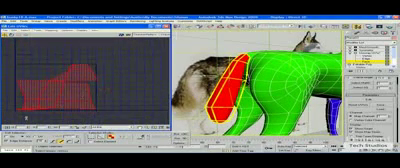
# Deselect the tail faces and close the Edit UVWs window
pyautogui.hotkey('ctrl', 'd')
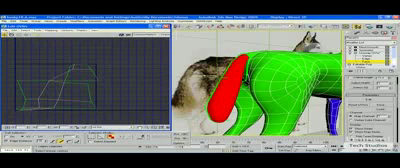
pyautogui.press('m')
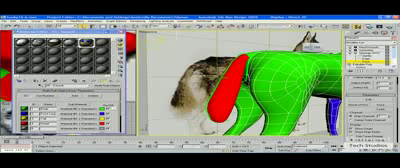
# Collapse All on the dog's Unwrap UVW stack, confirm the warning, and inspect the hindquarters
pyautogui.press('1')
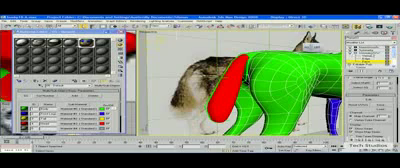
pyautogui.rightClick(370, 53)
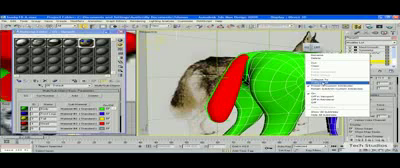
pyautogui.click(335, 79)
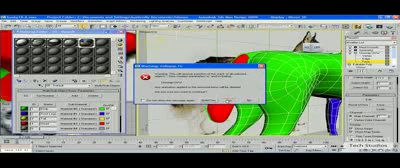
pyautogui.press('Return')
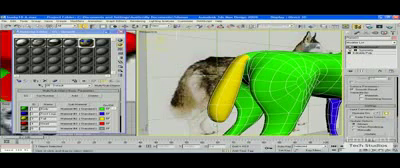
pyautogui.keyDown('alt'); pyautogui.moveTo(240, 80); pyautogui.dragTo(275, 88, button='middle'); pyautogui.keyUp('alt')
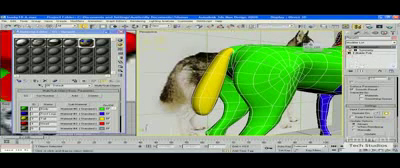
pyautogui.scroll(-1, 240, 85)
pyautogui.scroll(-3, 240, 85)
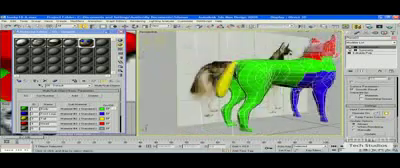
pyautogui.scroll(-3, 240, 85)
pyautogui.scroll(8, 255, 95)
pyautogui.scroll(-3, 236, 82)
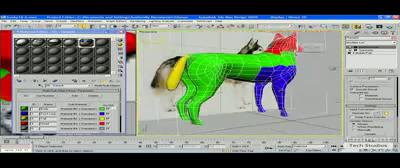
pyautogui.moveTo(240, 85)
pyautogui.keyDown('alt'); pyautogui.mouseDown(button='middle')
pyautogui.moveTo(270, 85)
pyautogui.moveTo(250, 85)
pyautogui.mouseUp(button='middle'); pyautogui.keyUp('alt')
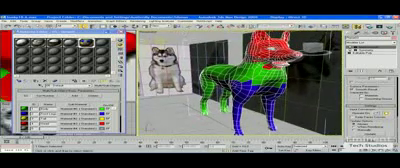